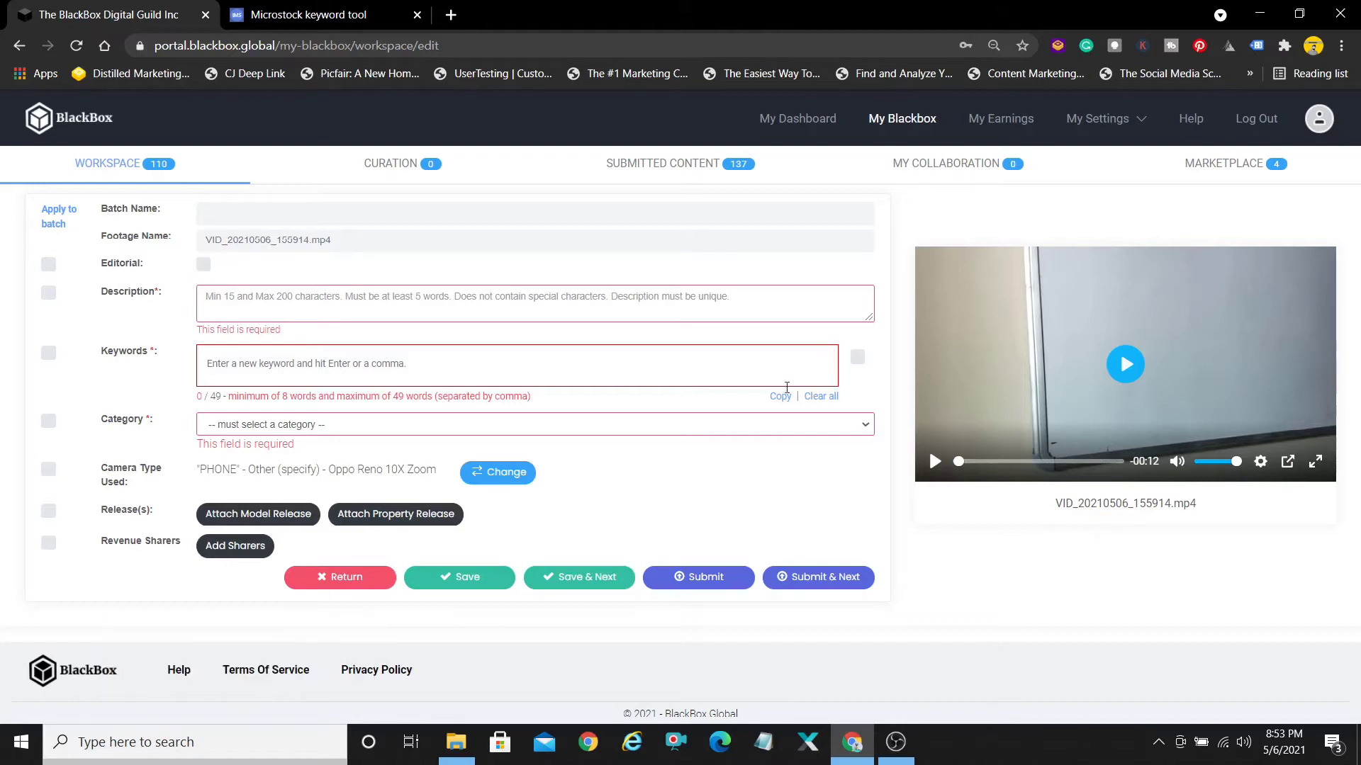
- Mark the footage VID_20210506_155914.mp4 as editorial and briefly preview the clip
left_click(204, 266)
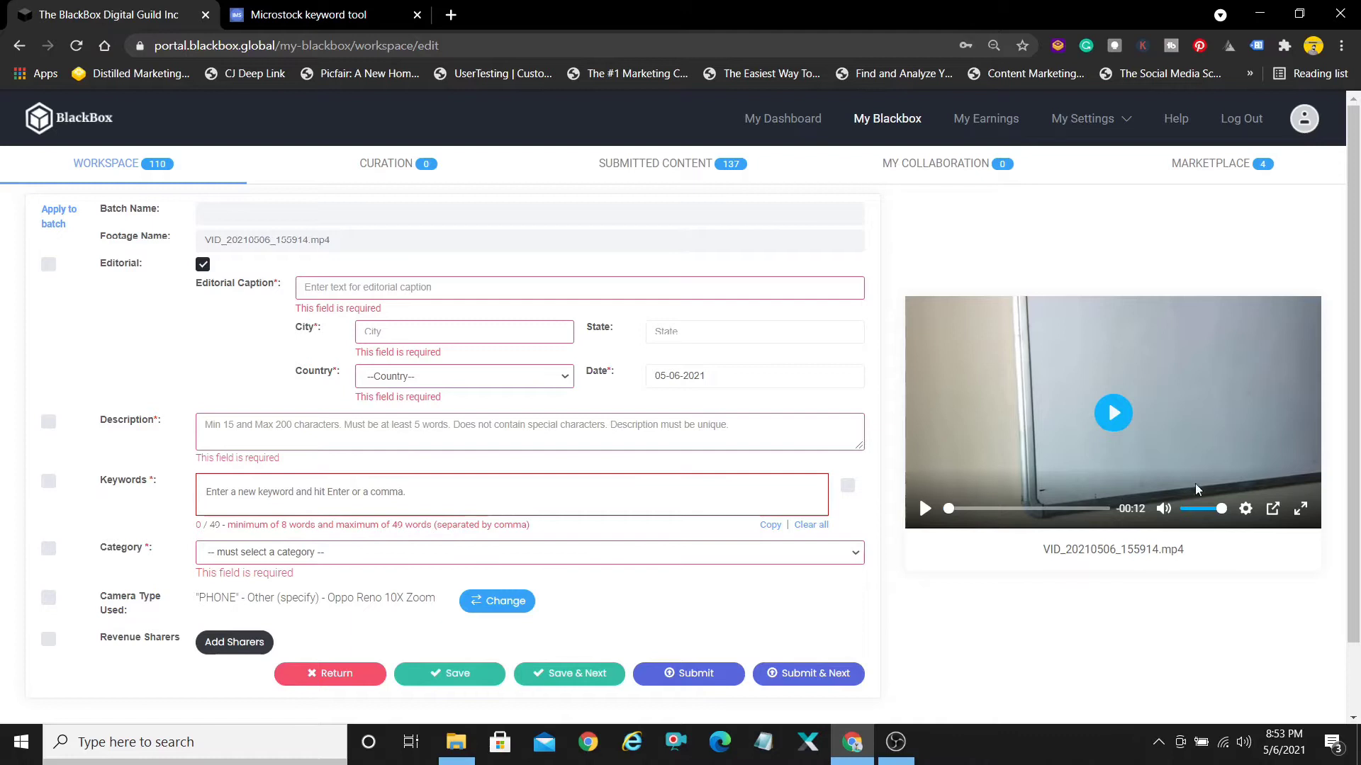
left_click(1107, 424)
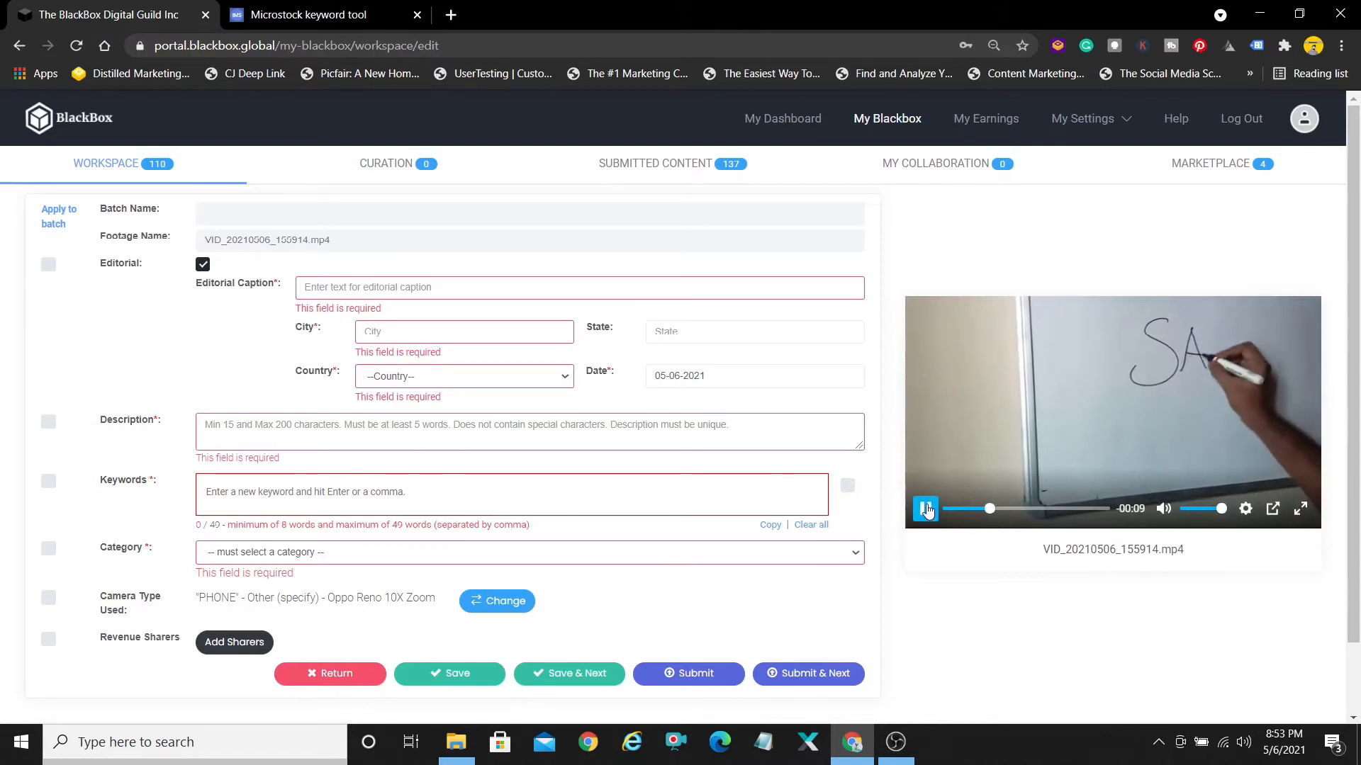
left_click(925, 508)
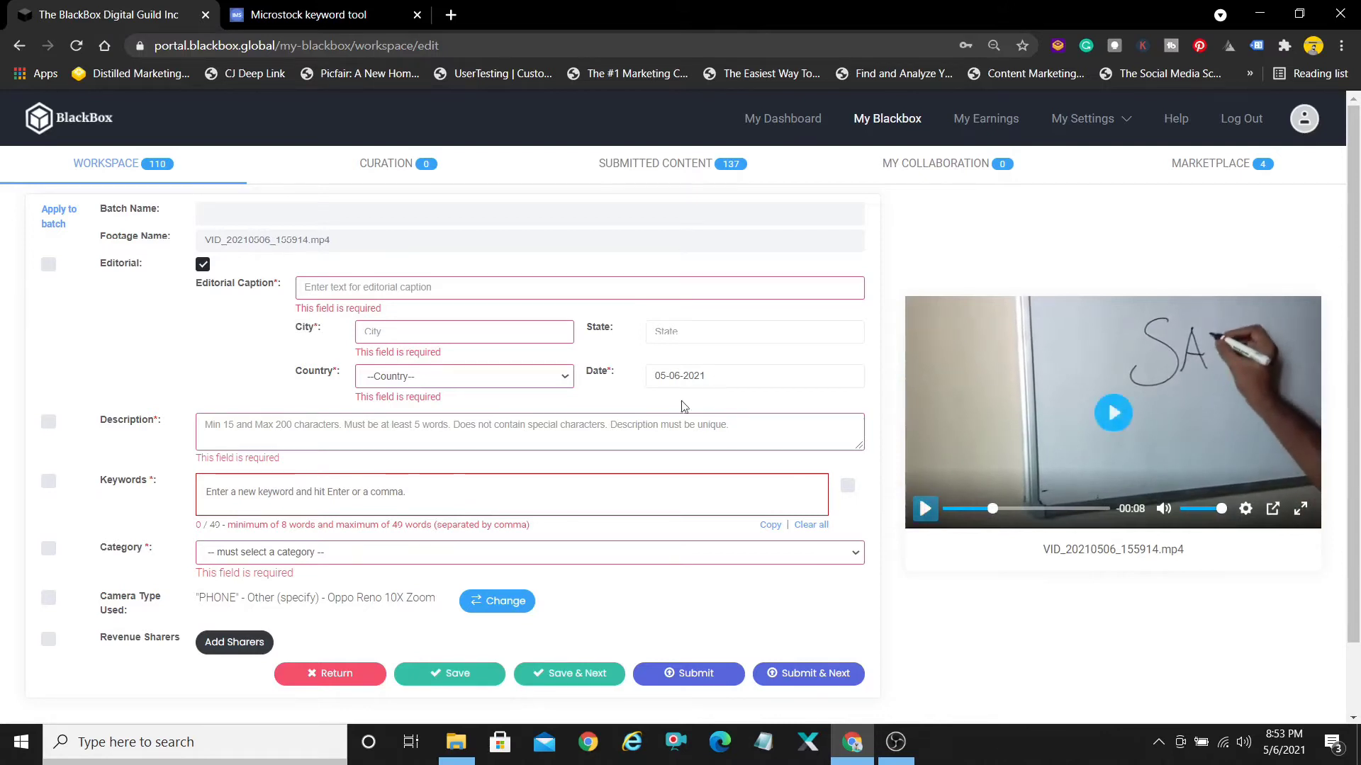
left_click(378, 286)
key("Escape")
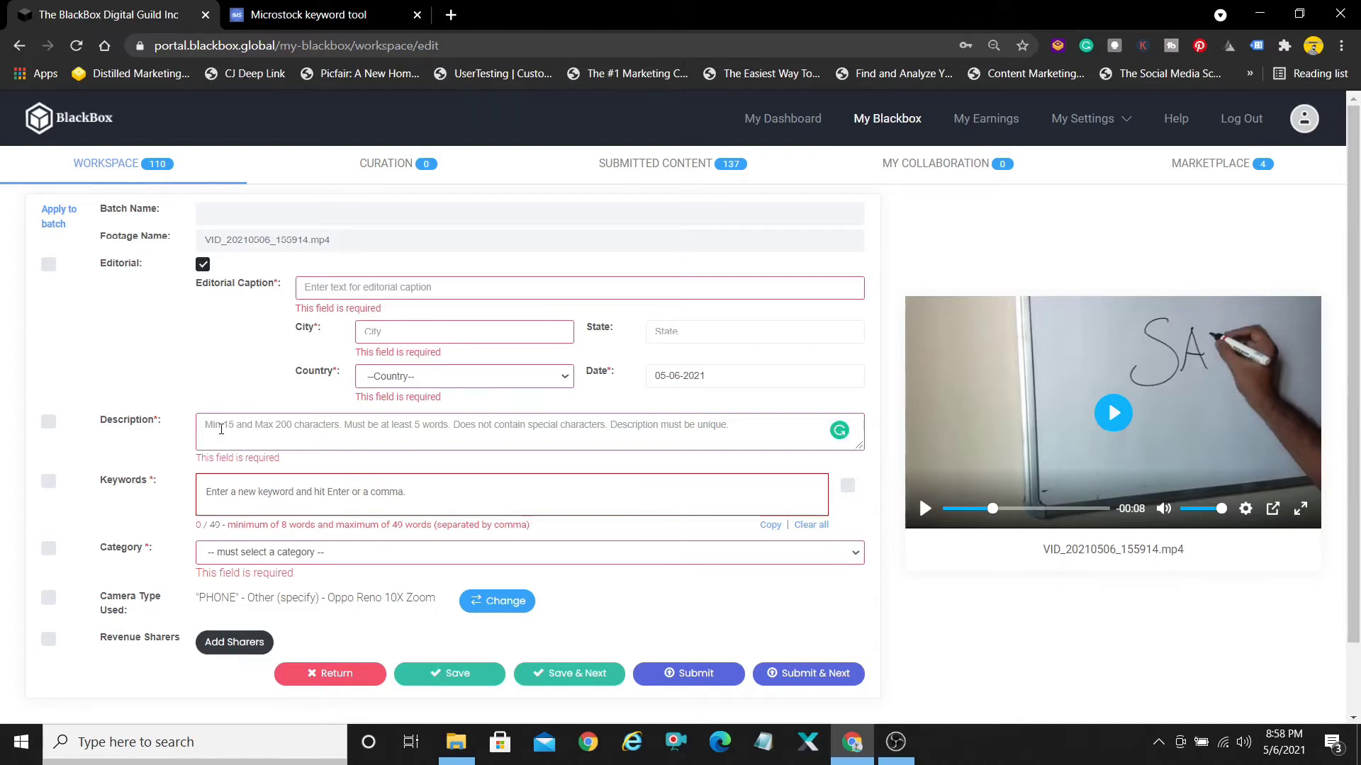
- Enter the footage description "save lives 4k resolution video on a whiteboard with a marker"
type("sav")
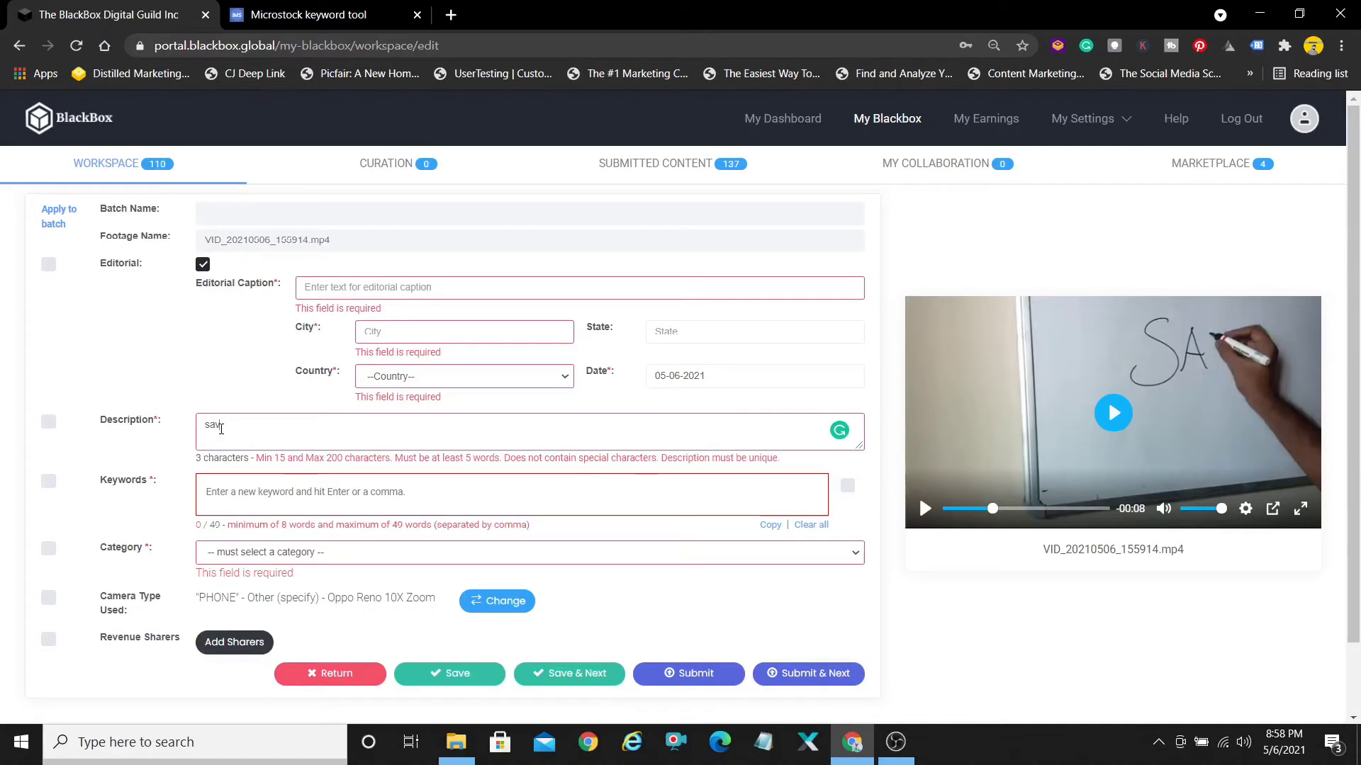
type("e lives ")
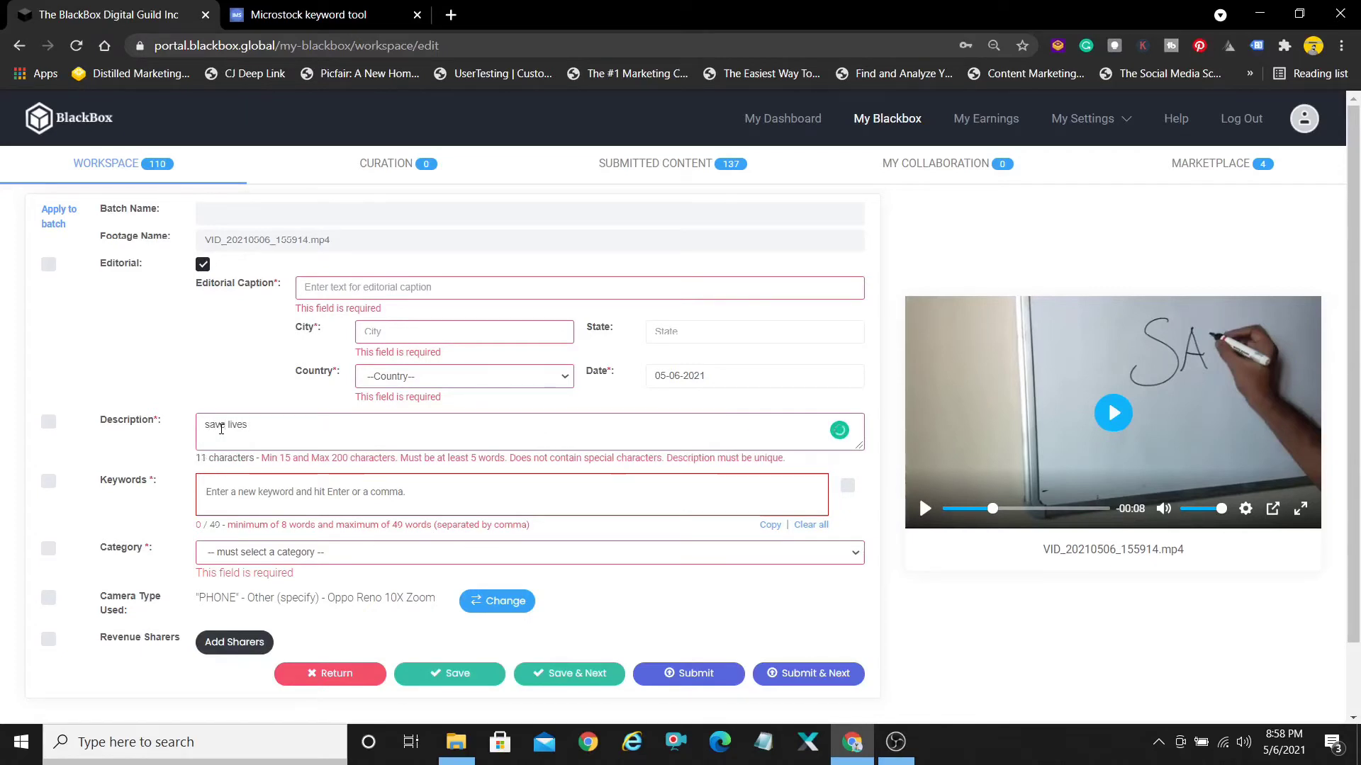
type("4k r")
type("esu")
type("olution")
type("video ")
type("on a")
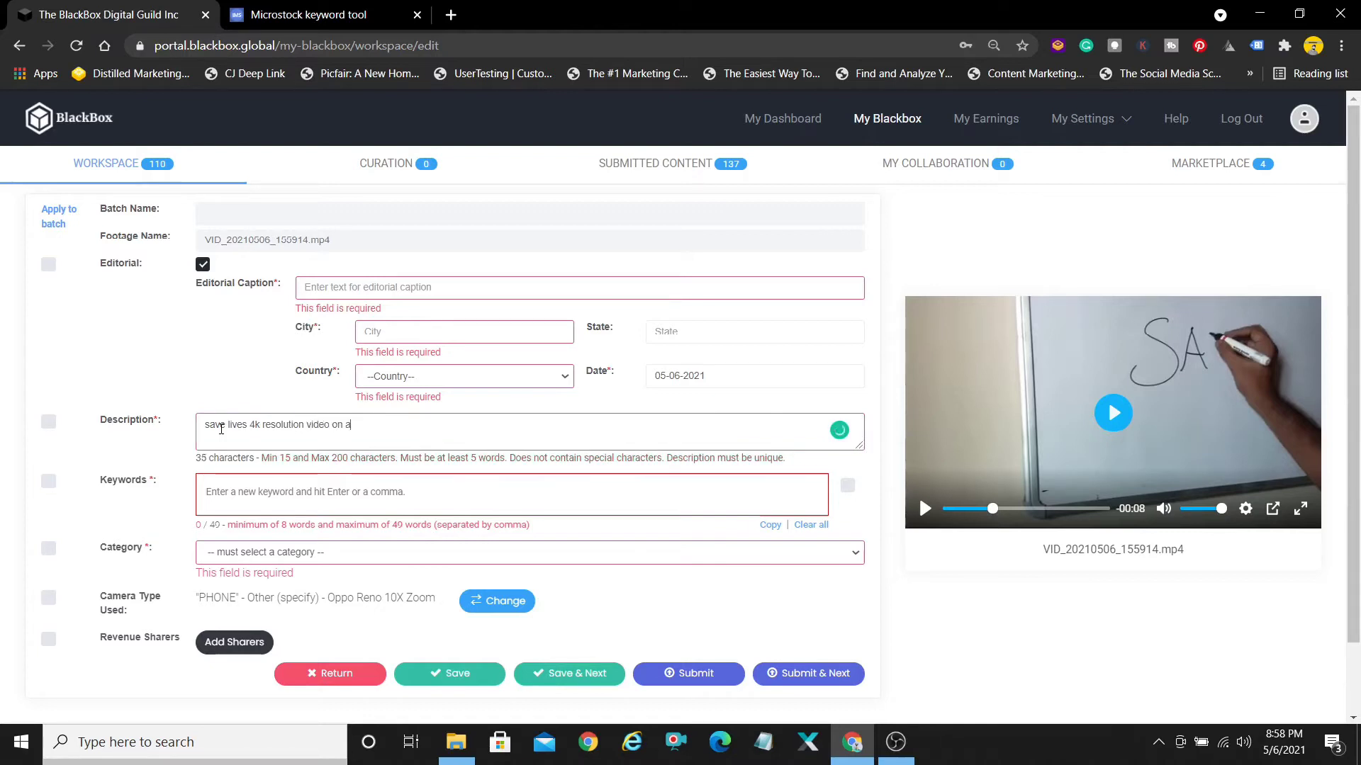
type(" blackb")
key("BackSpace")
key("BackSpace")
key("BackSpace")
key("BackSpace")
type("whiteboard")
type("with a ")
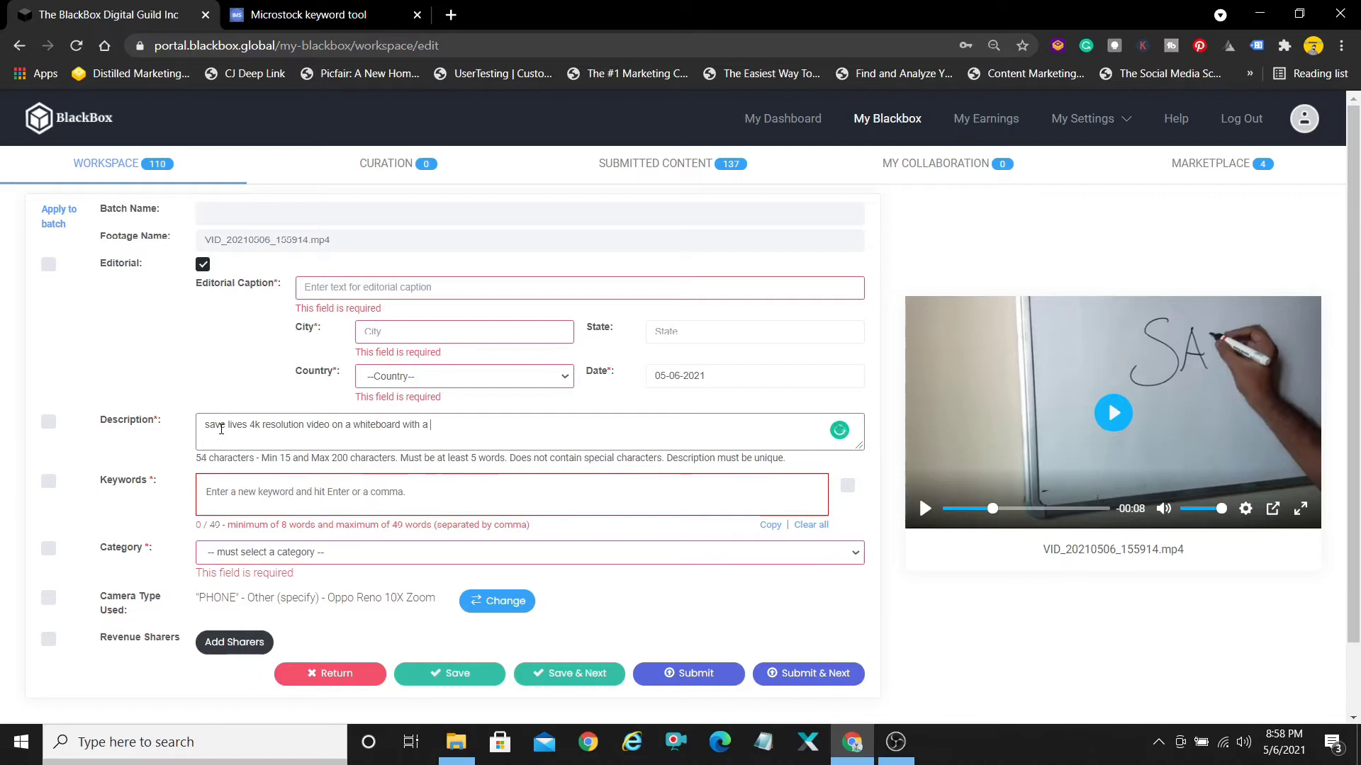
type("marker")
left_click(276, 493)
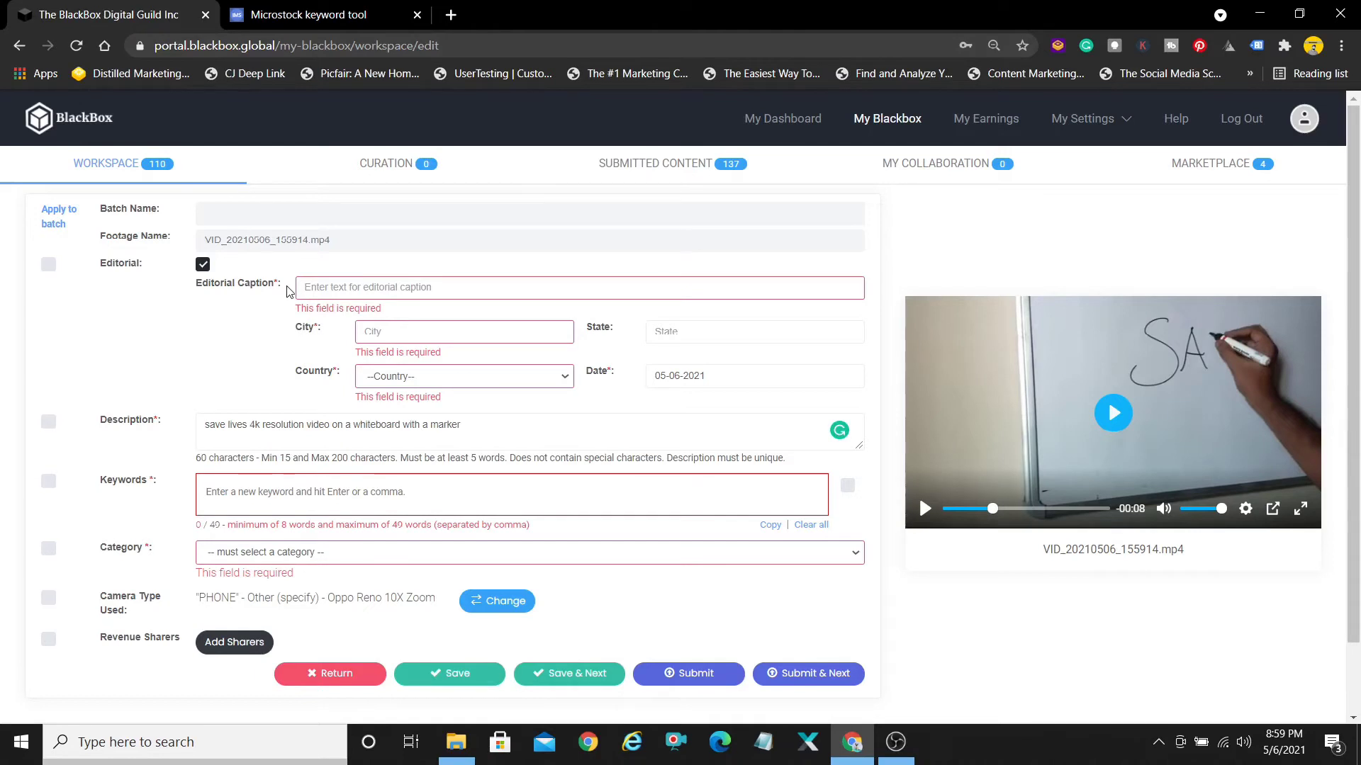
- Switch to the ImStocker keyword tool and select the "Man with two decision sign boards" image to view its suggested keywords
left_click(321, 22)
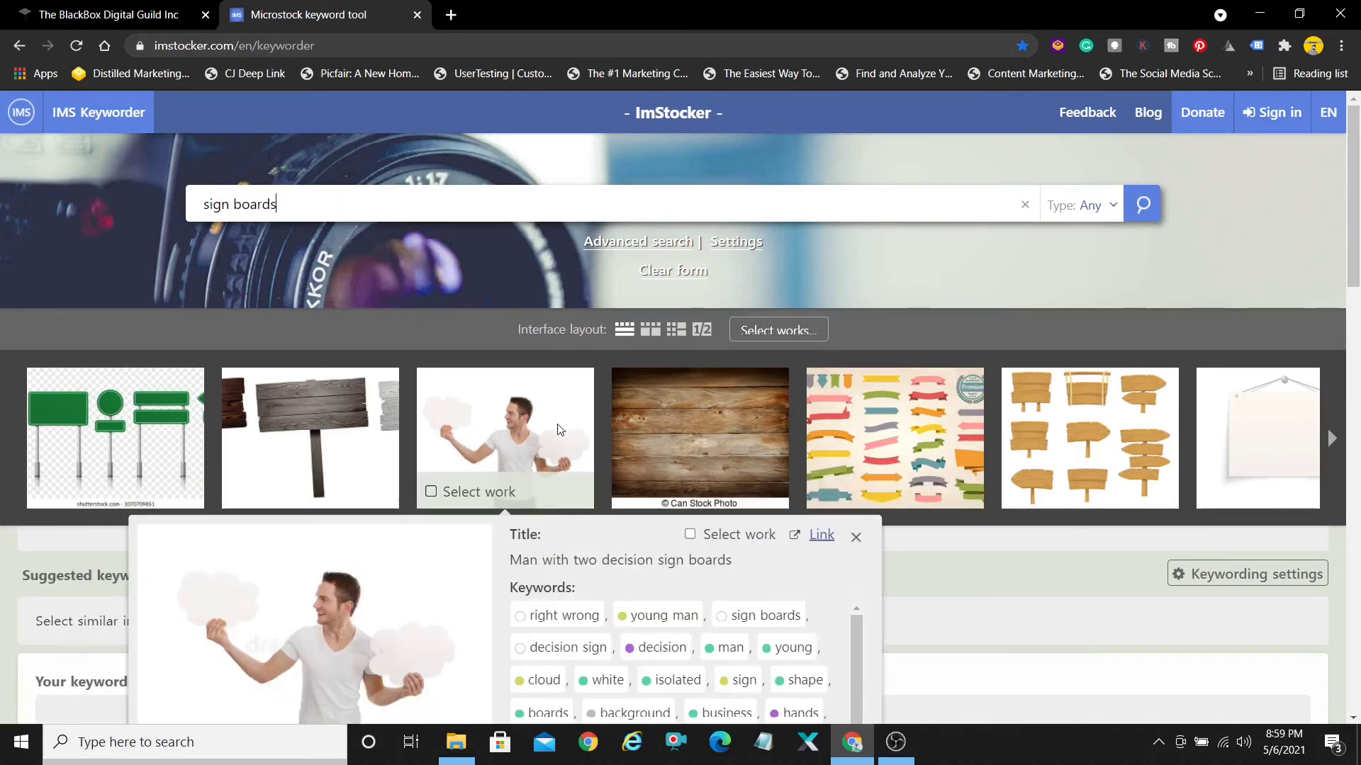
mouse_move(509, 426)
left_click(507, 424)
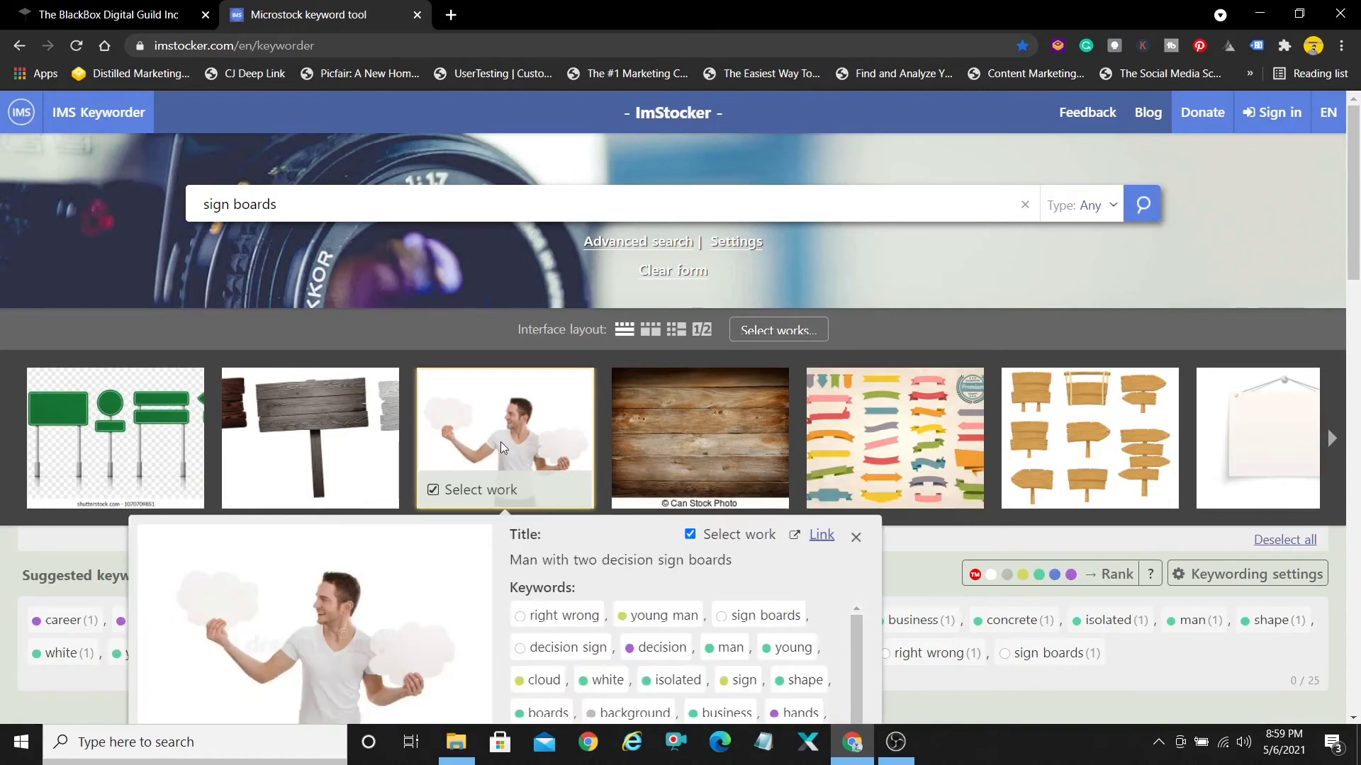
left_click_drag(1354, 187, 1359, 266)
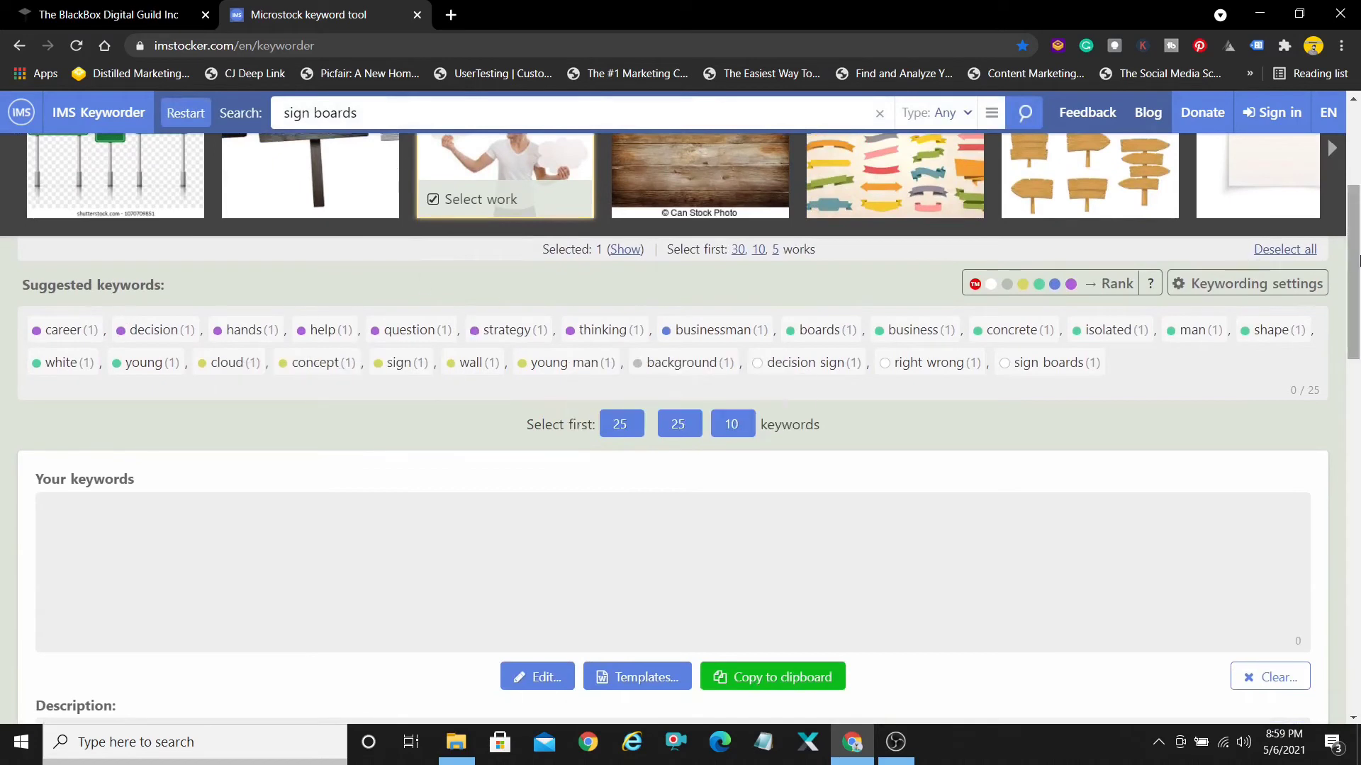
left_click_drag(1359, 259, 1359, 308)
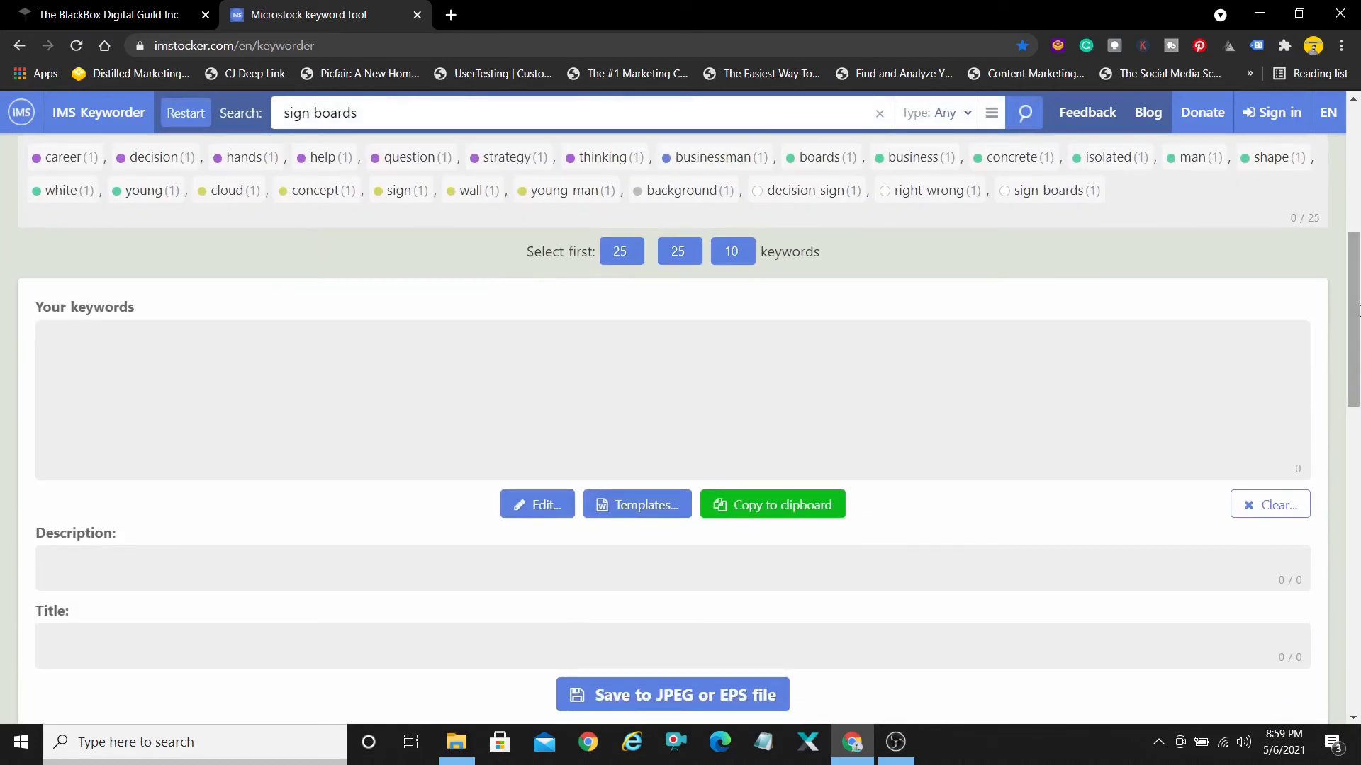
scroll(1358, 310, "up", 4)
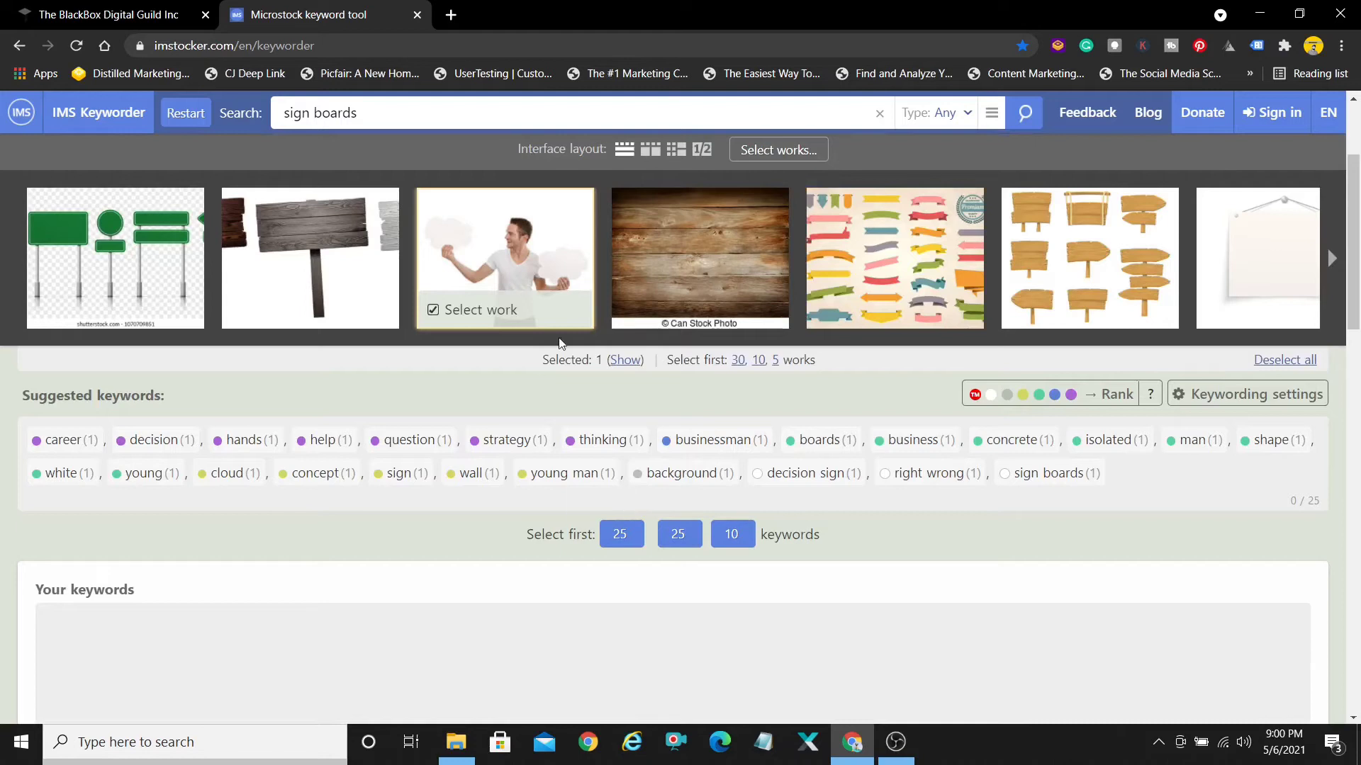
- Add the wooden planks and colorful vintage ribbons images to the selected works in the keyword tool
left_click(84, 15)
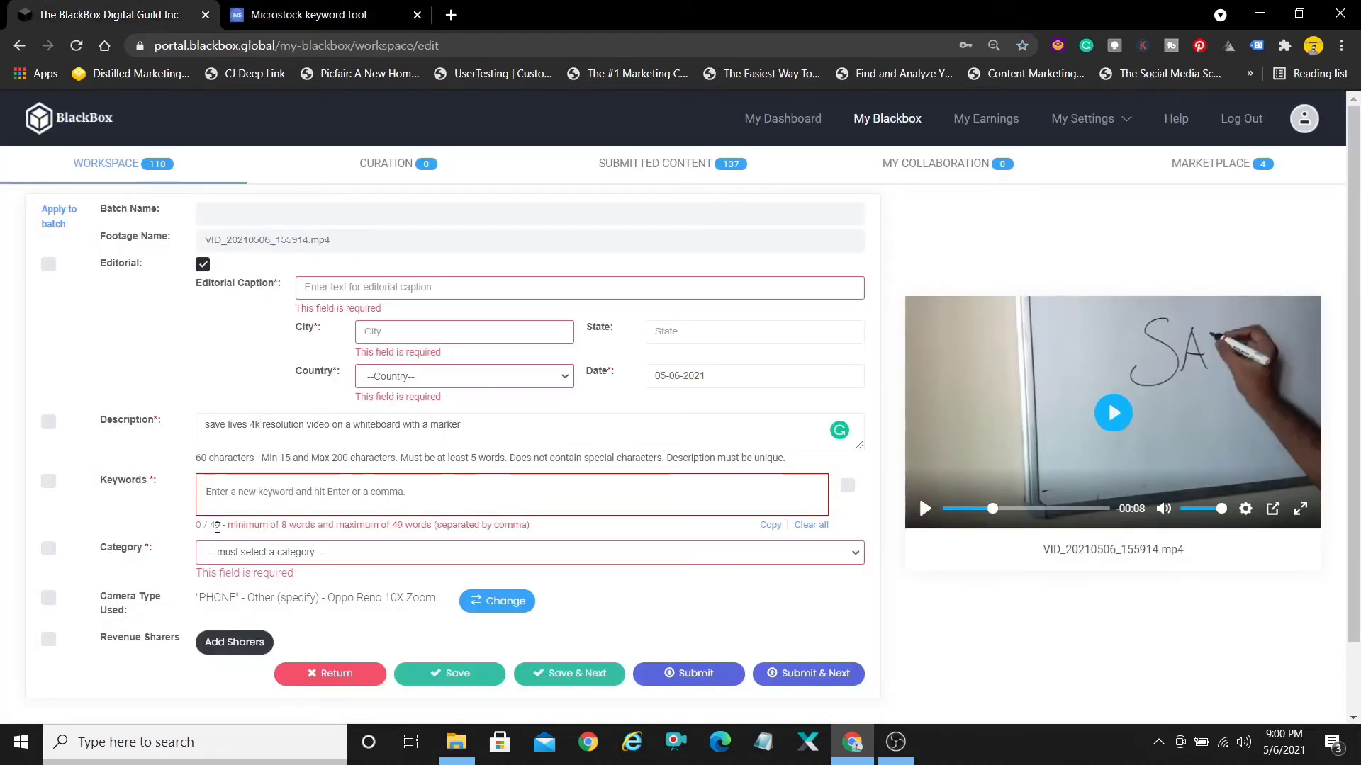
left_click(296, 17)
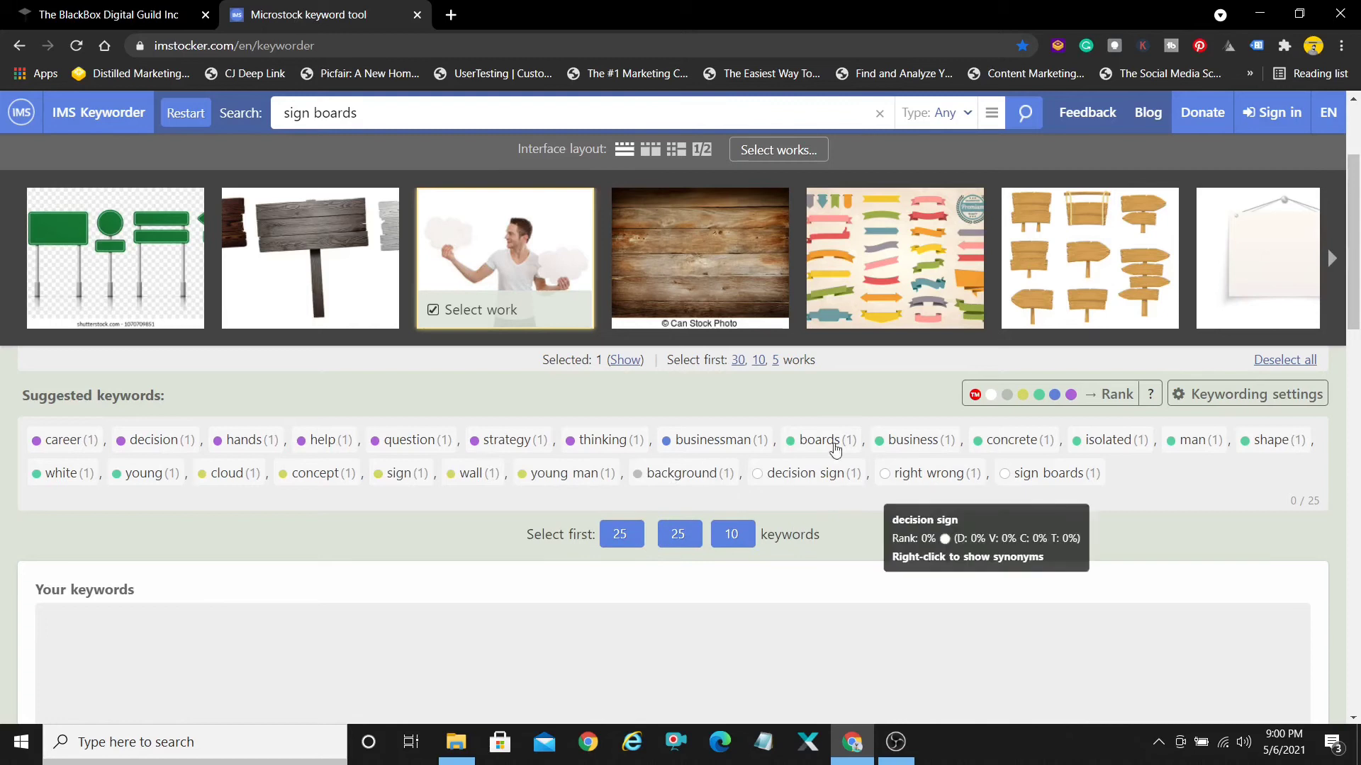
left_click(627, 310)
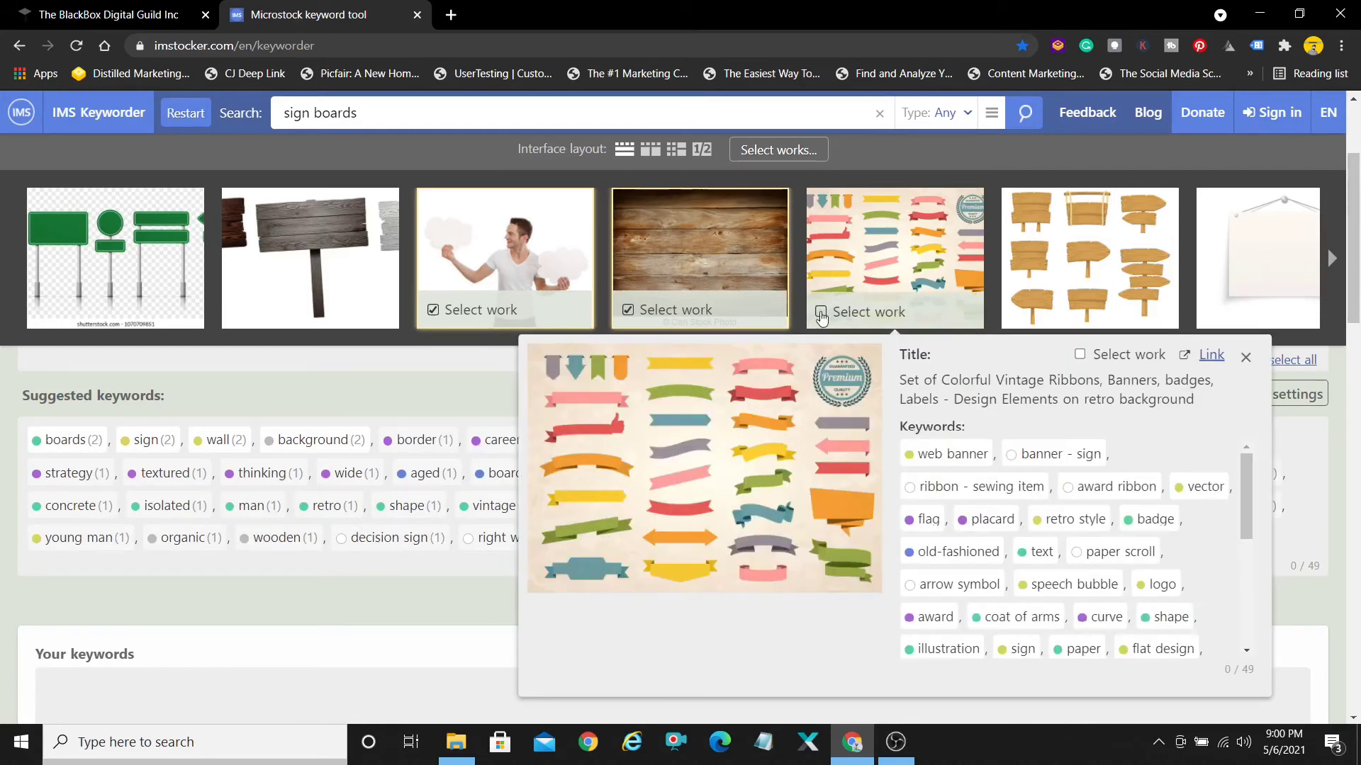
left_click(821, 311)
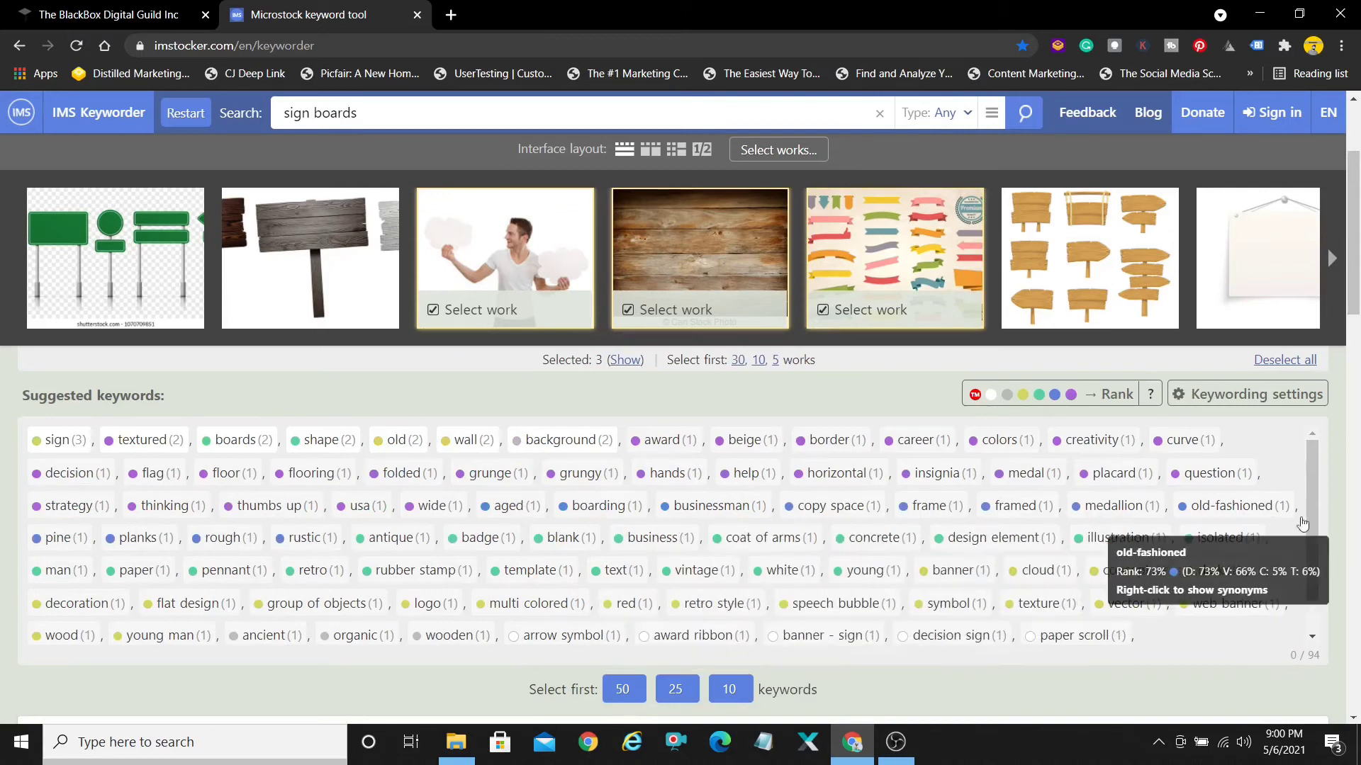
- Select the first 50 suggested keywords for the keyword list and review them
left_click_drag(1357, 223, 1358, 285)
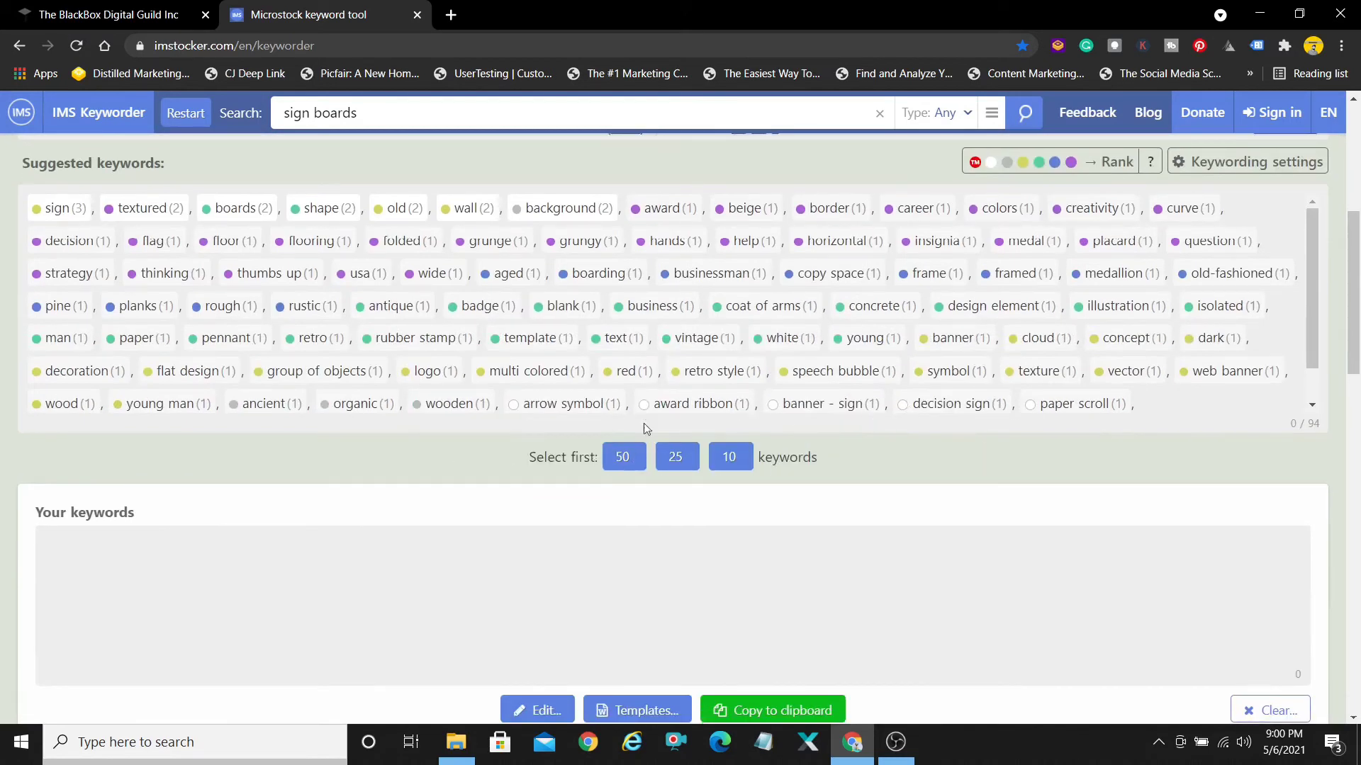
left_click(620, 459)
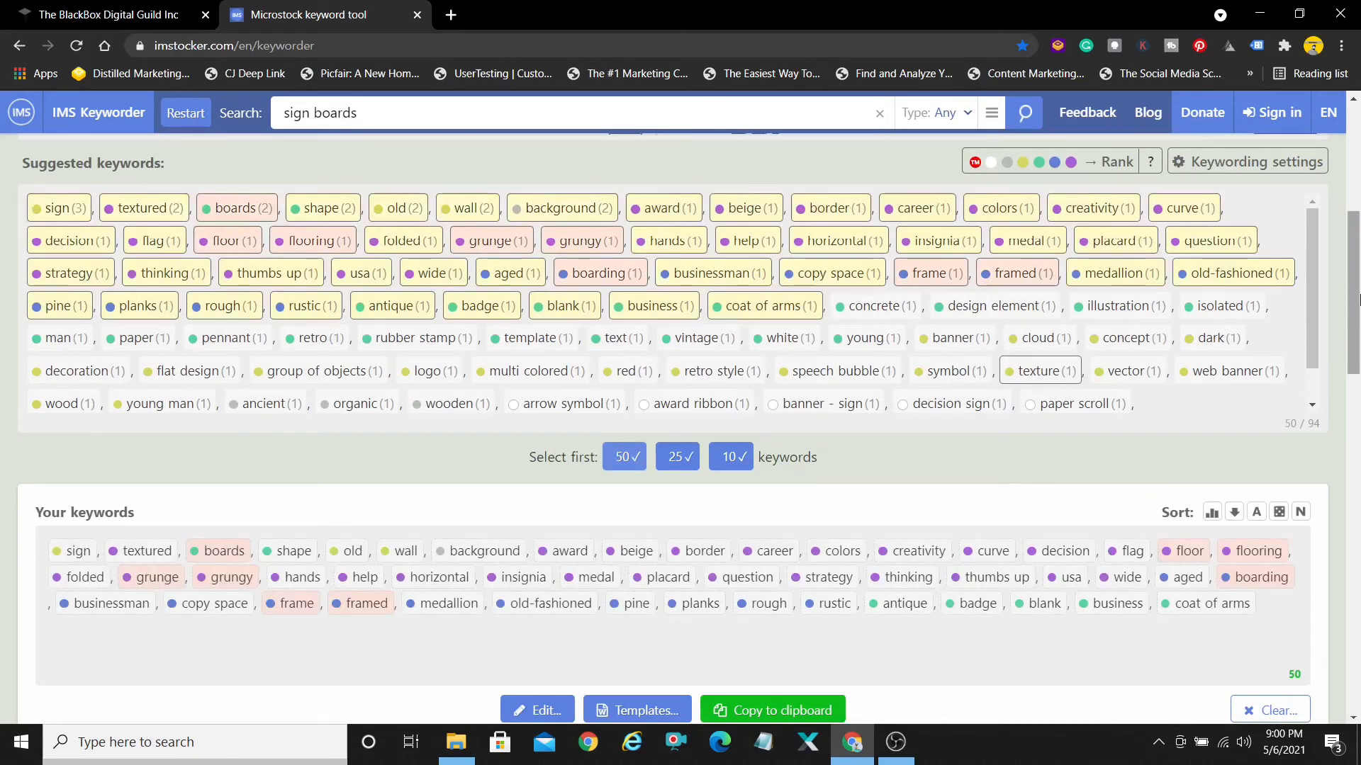
left_click_drag(1358, 298, 1358, 377)
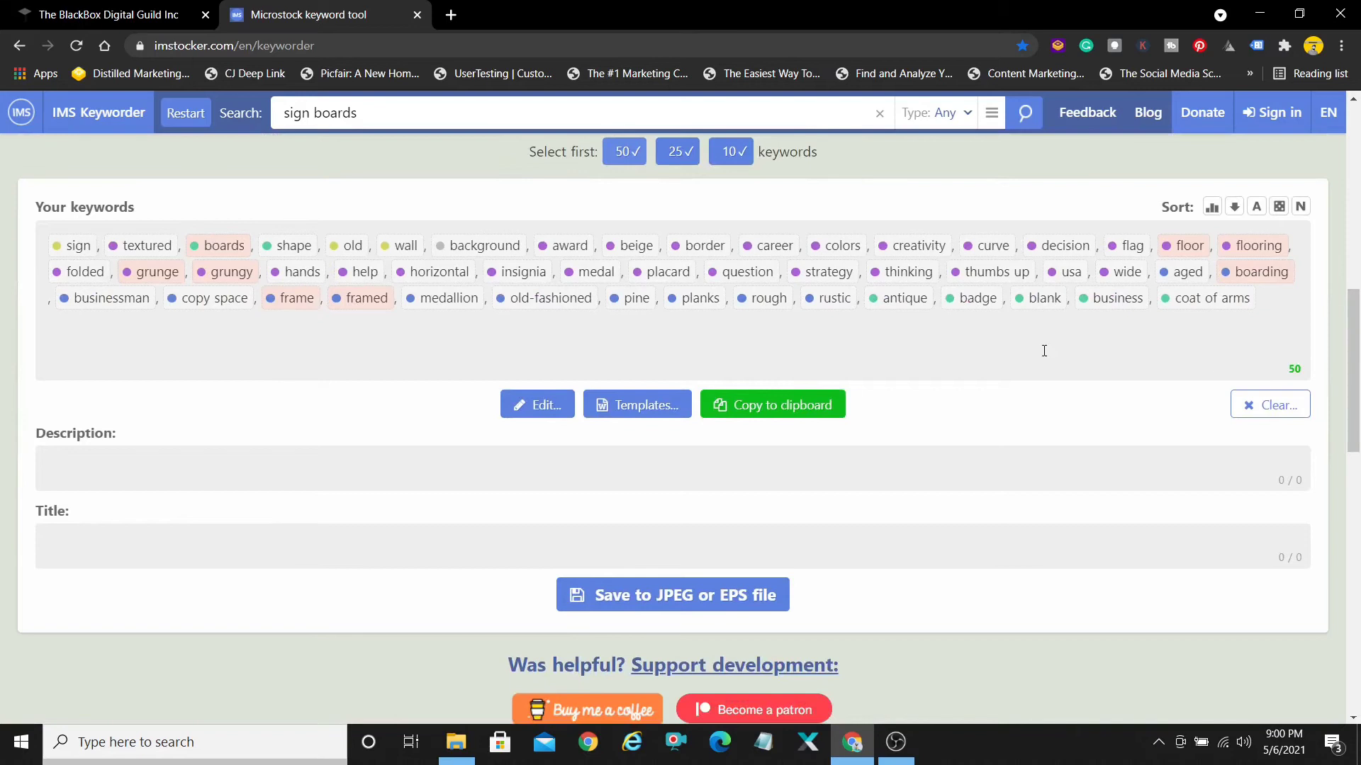
- Switch back to BlackBox, add the keywords "save" and "lves" to the footage, and enter "white" in the keywords field
left_click(119, 9)
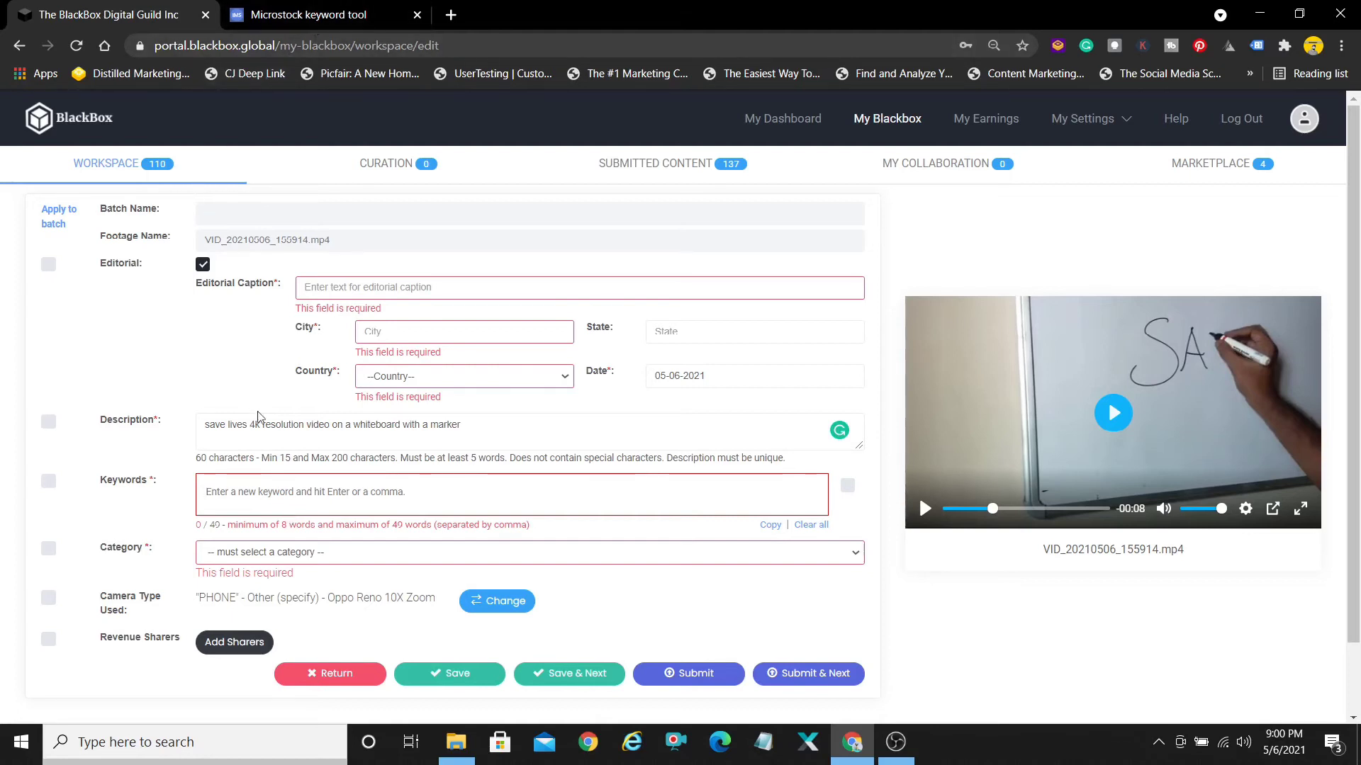
type("save lives")
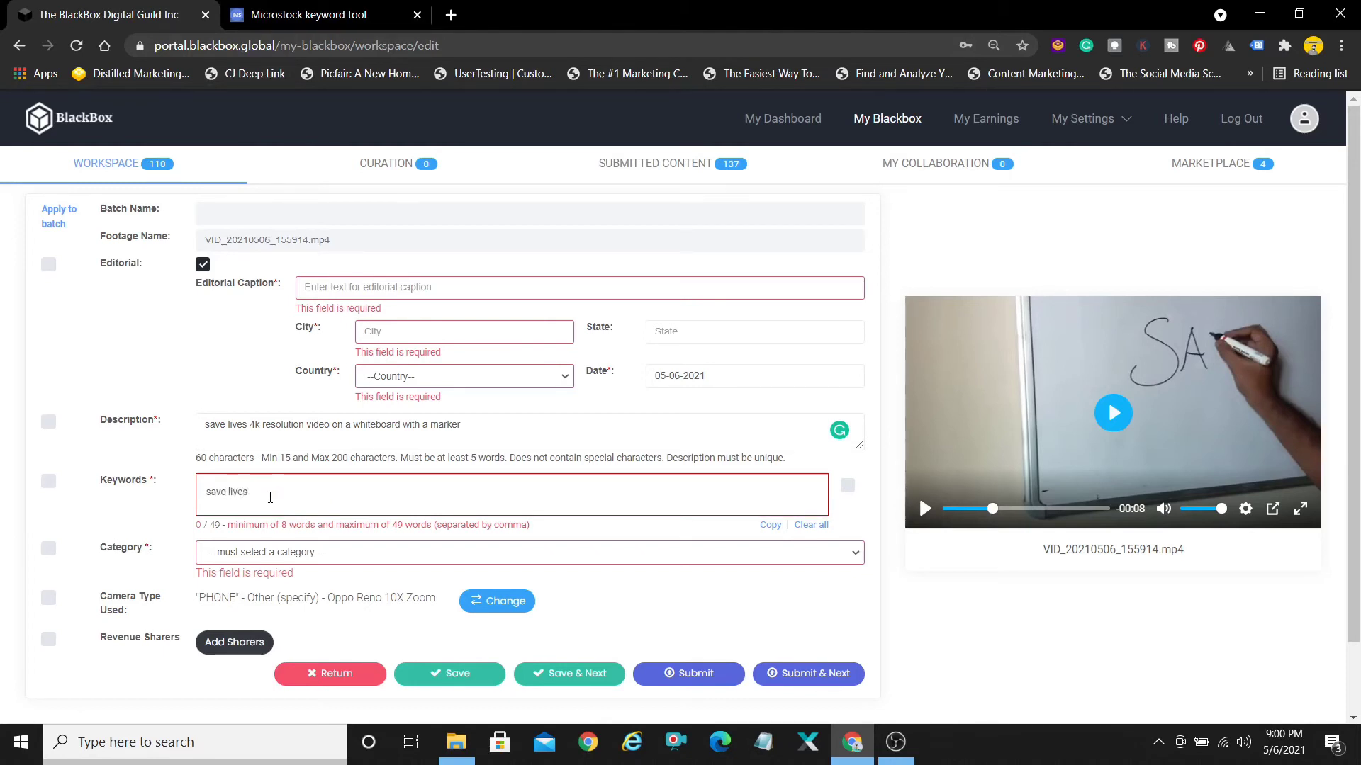
key("BackSpace")
key("BackSpace")
key("BackSpace")
key("BackSpace")
key("BackSpace")
key("Return")
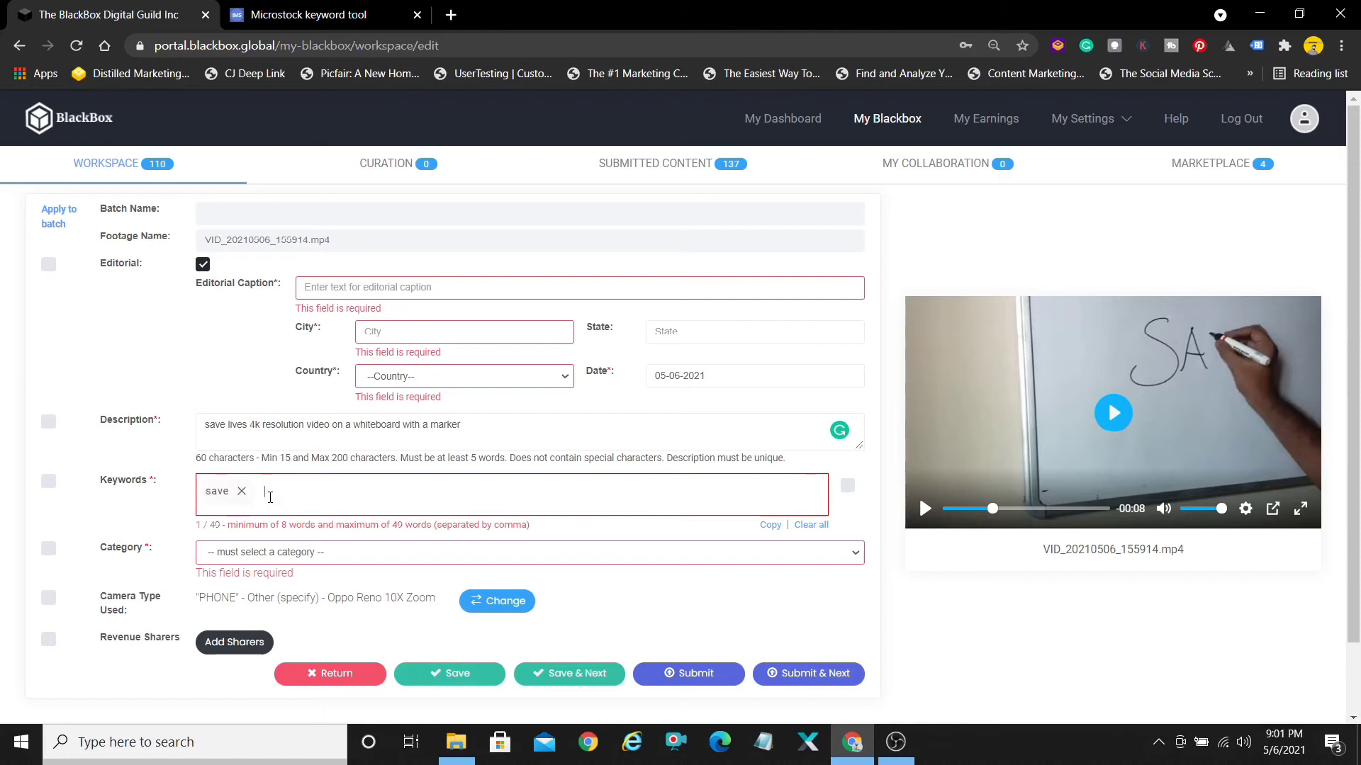
type("lives")
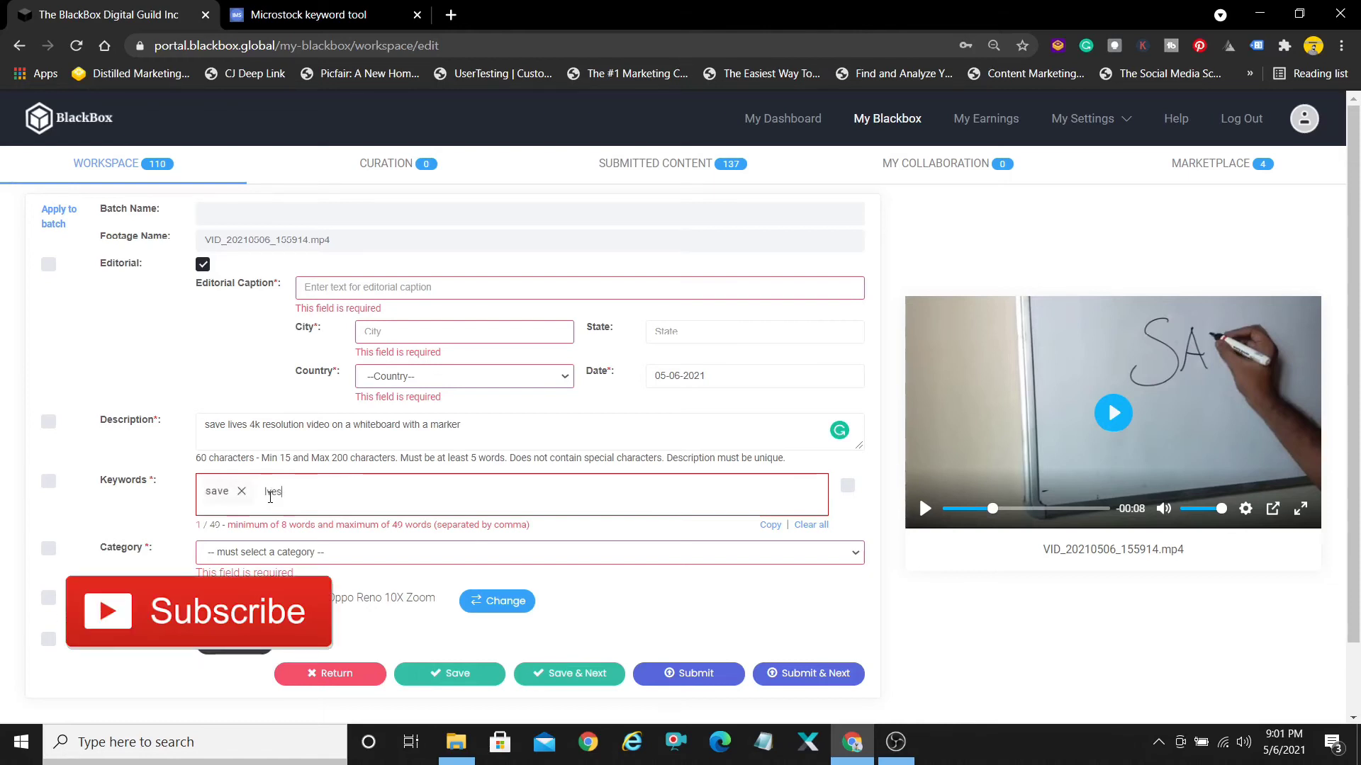
key("Return")
type("white")
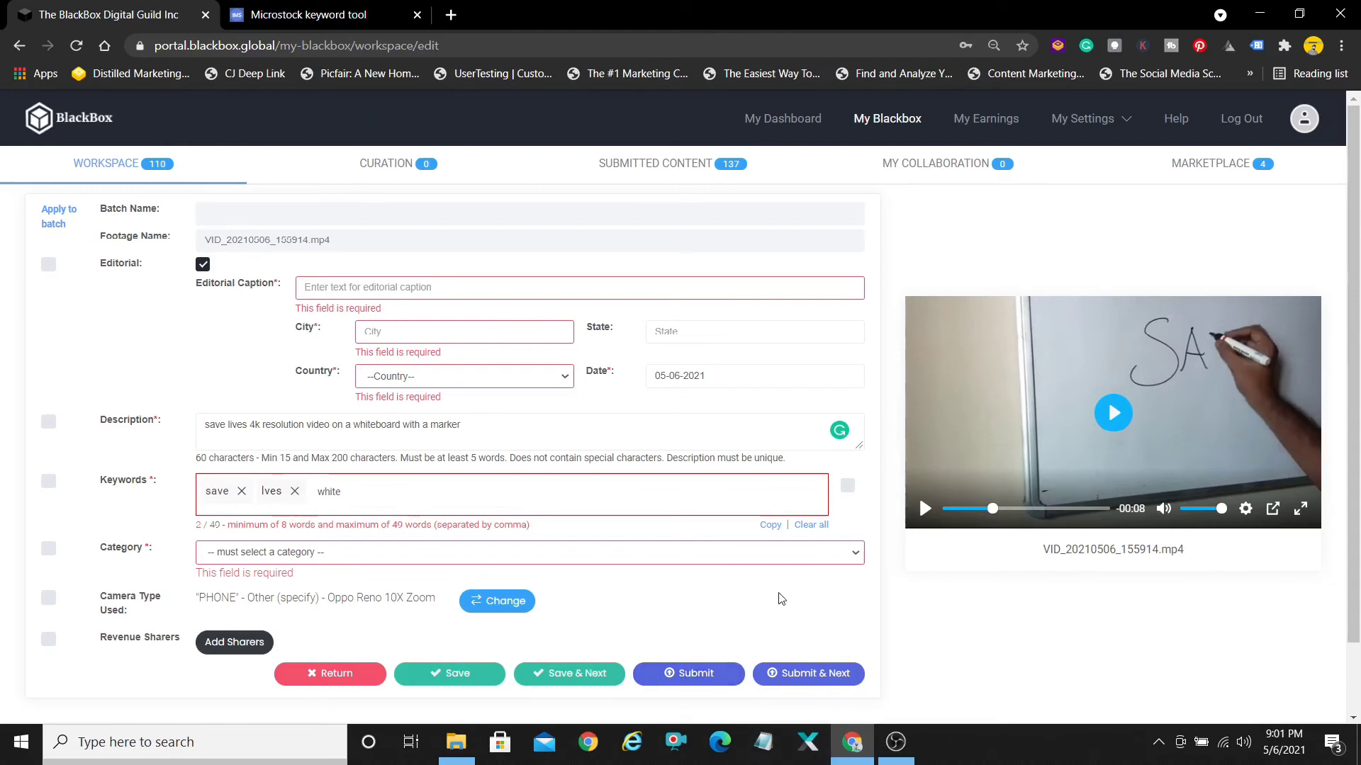
- Set the footage category to Objects & Graphics
scroll(780, 599, "down", 1)
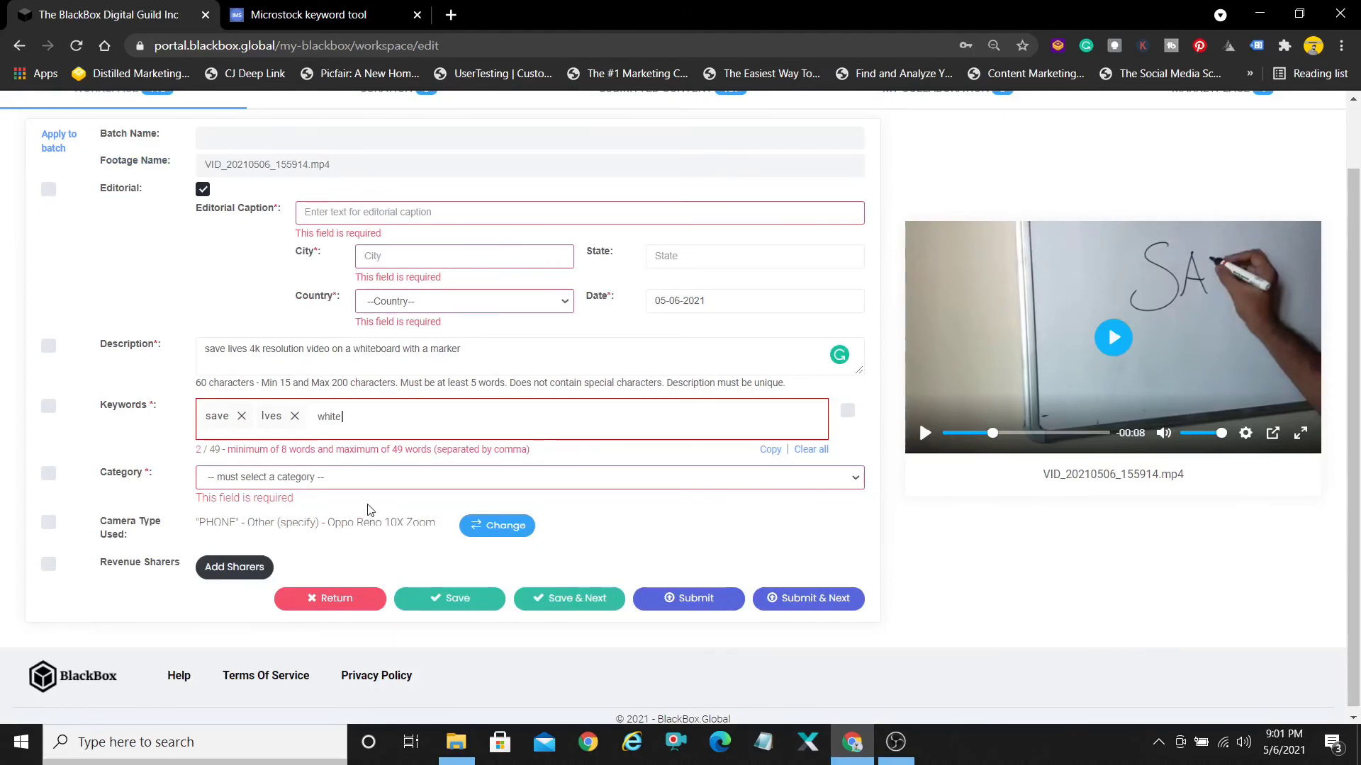
left_click(383, 491)
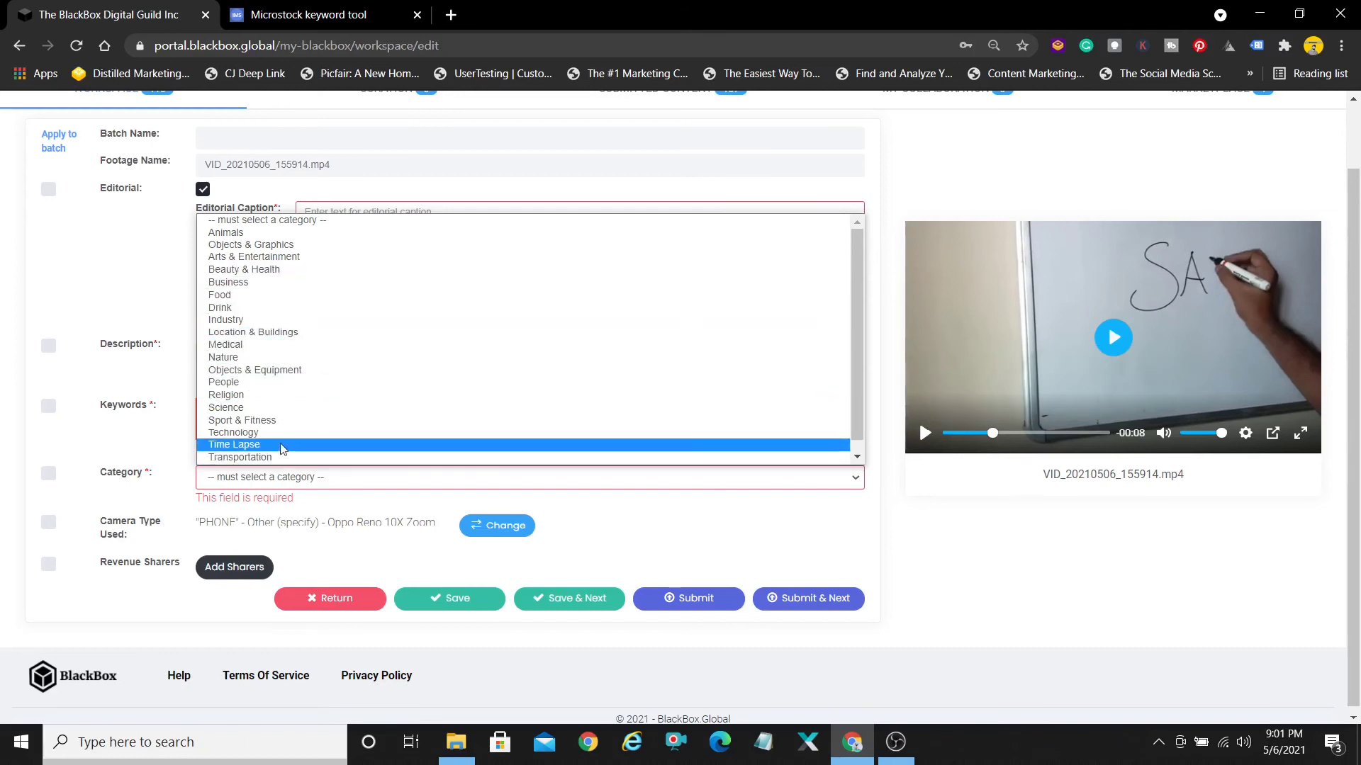
mouse_move(857, 384)
left_mouse_down()
mouse_move(862, 440)
mouse_move(855, 381)
left_mouse_up()
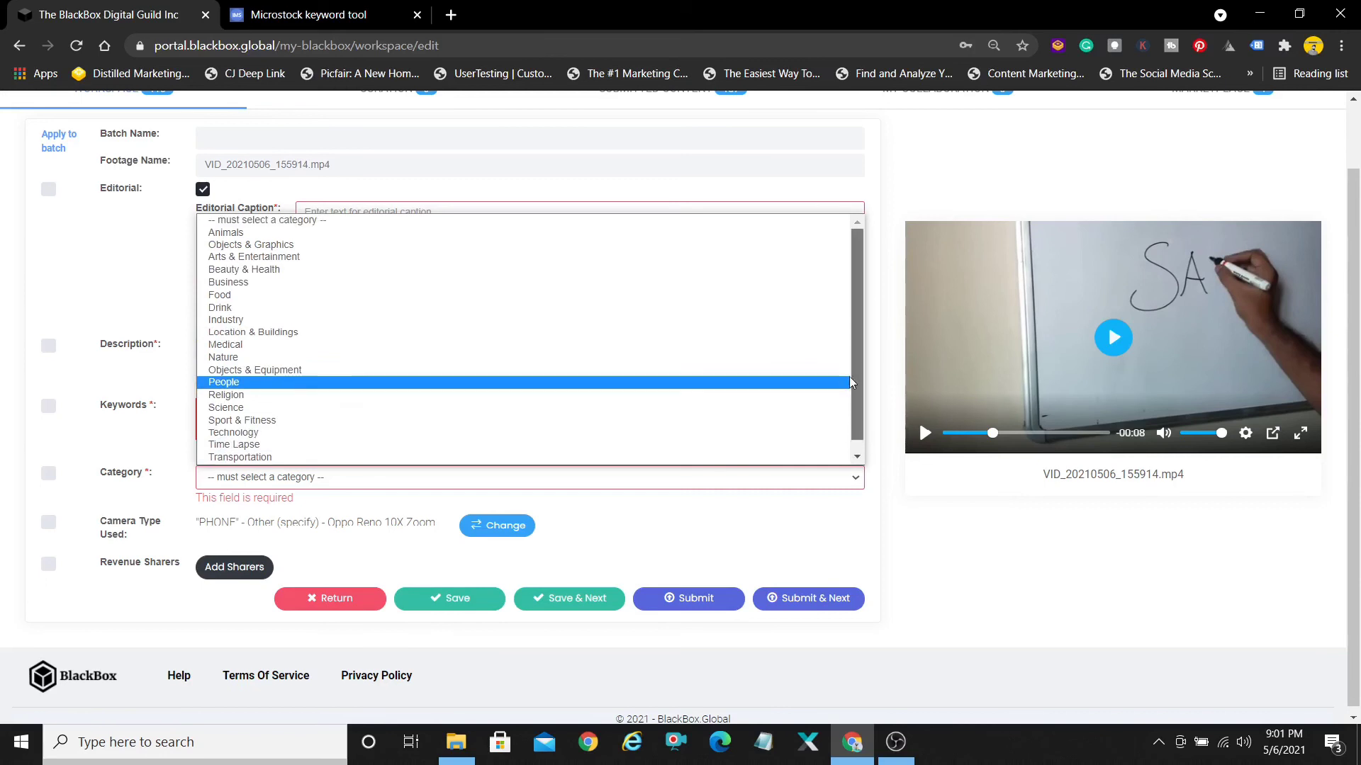
left_click(236, 245)
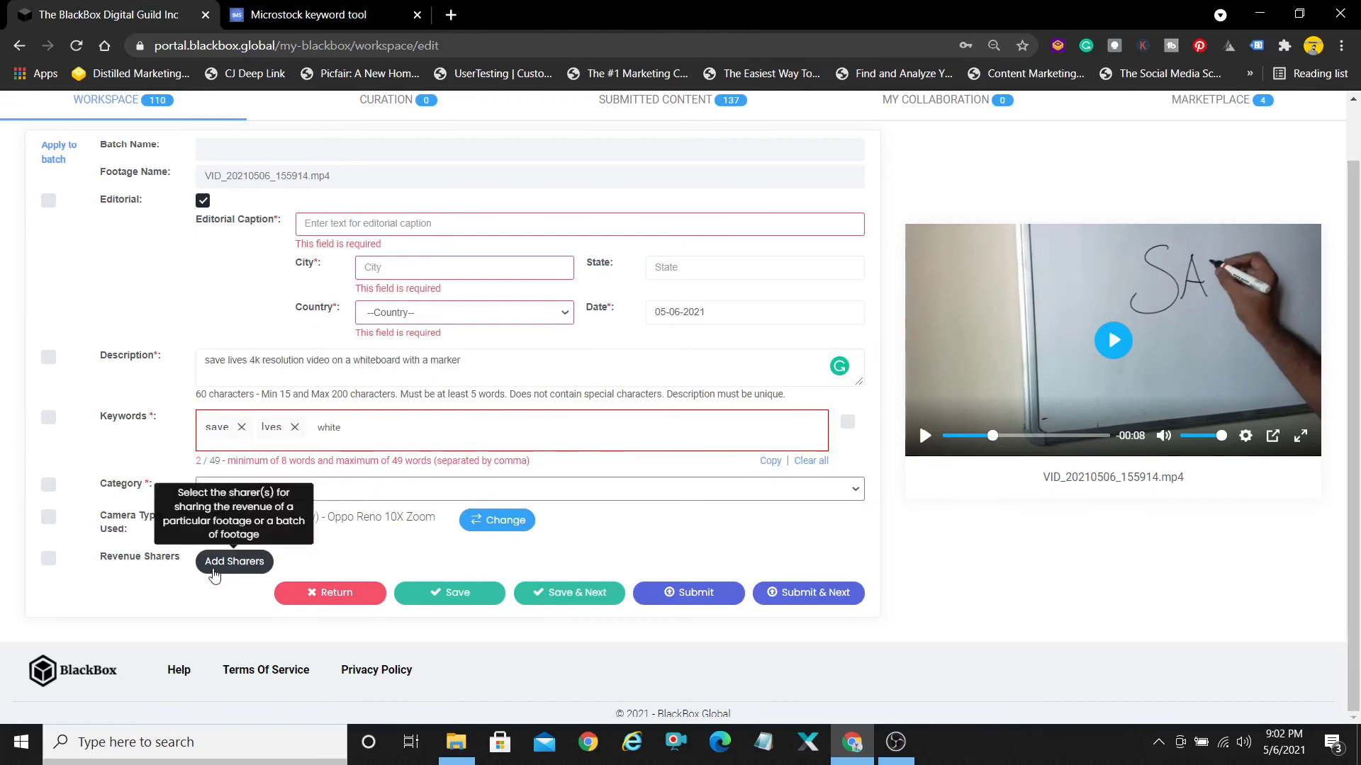
left_click(679, 603)
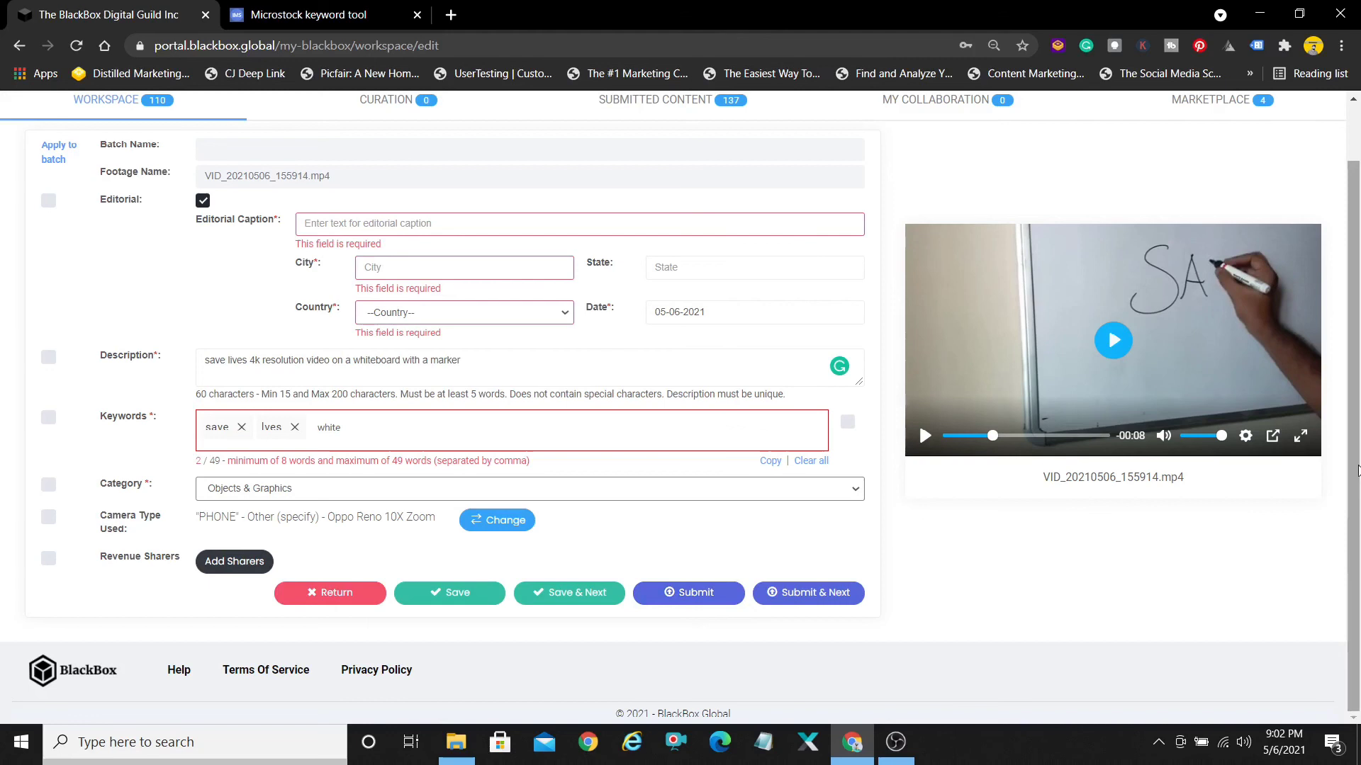
left_click_drag(1356, 437, 1353, 306)
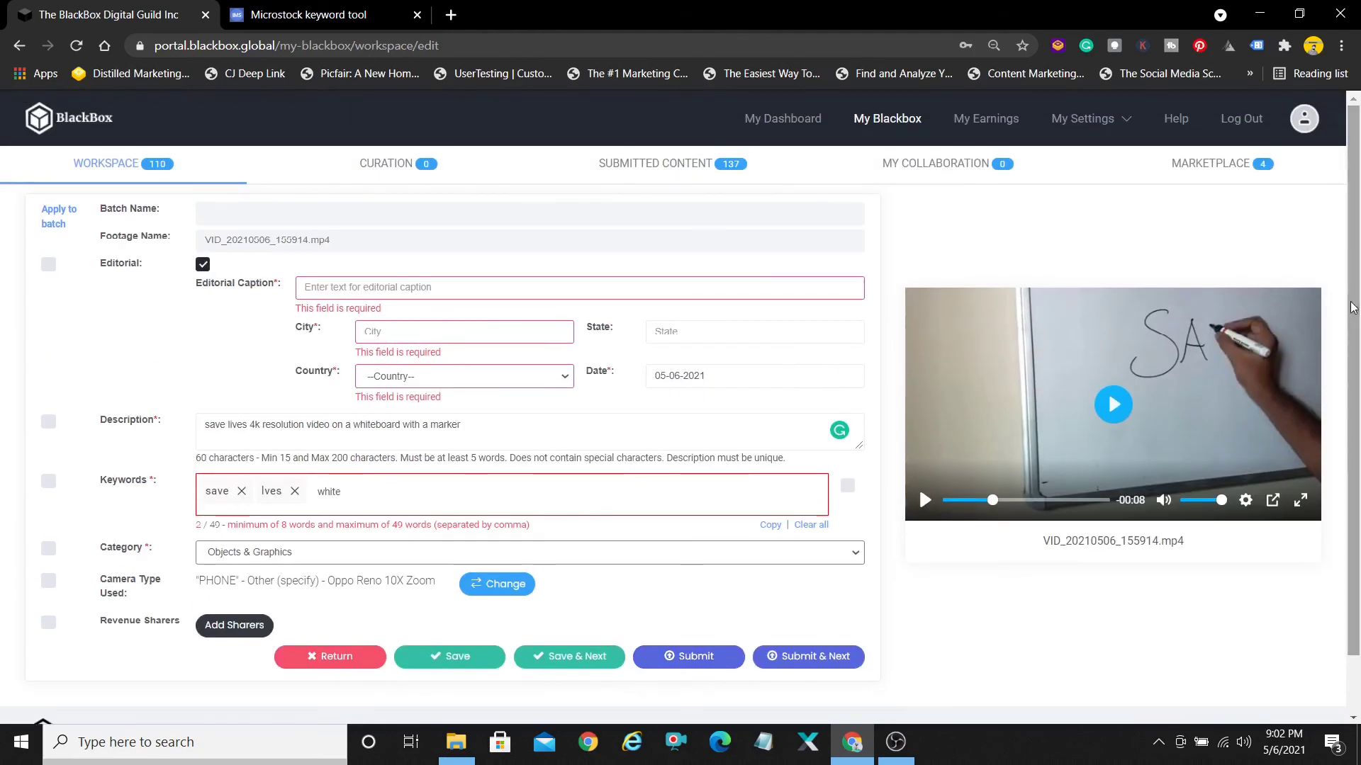